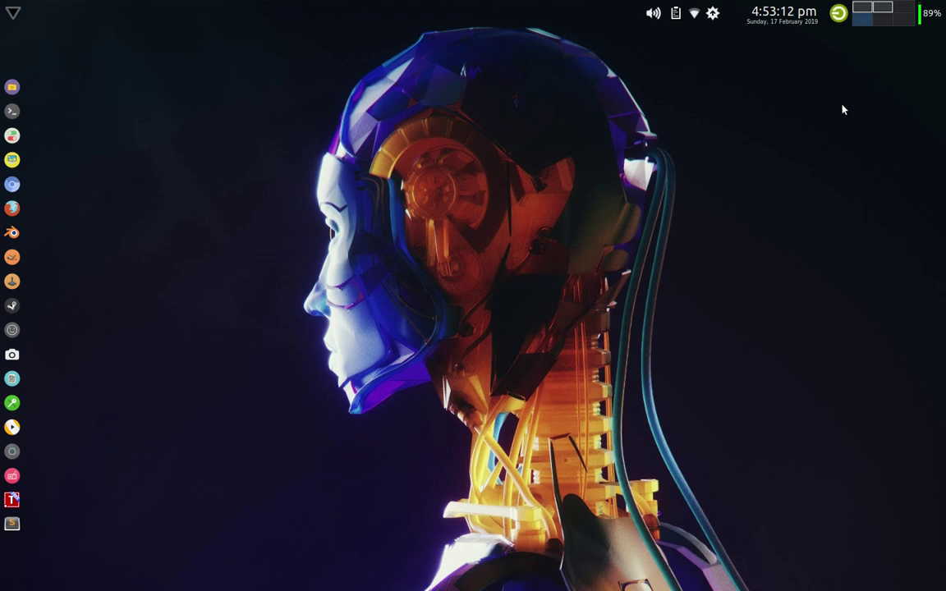
# Load teletype.in in Chrome on Workspace 1 and open the Join Teletype sign-up page.
pyautogui.click(862, 10)
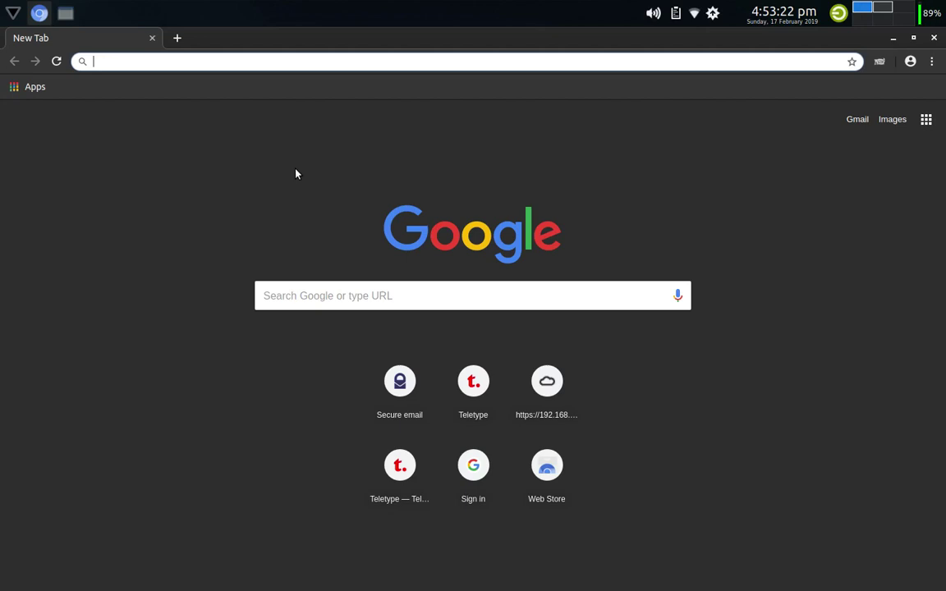
pyautogui.write('htt')
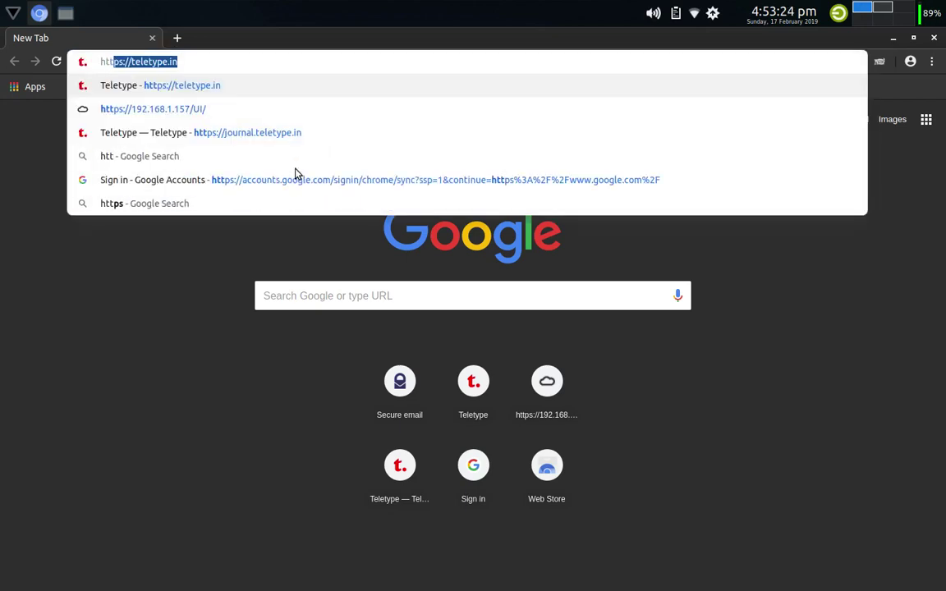
pyautogui.press('Return')
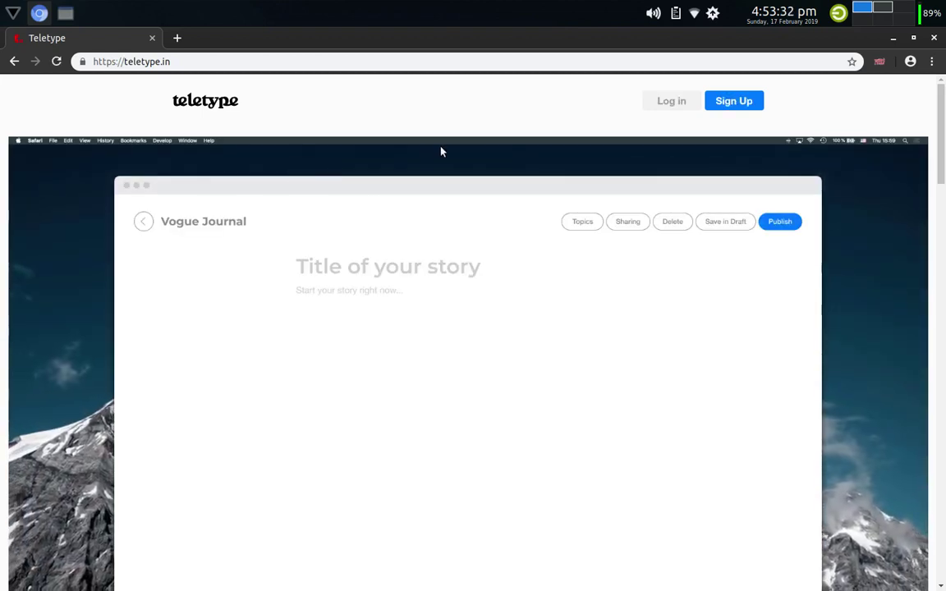
pyautogui.click(731, 103)
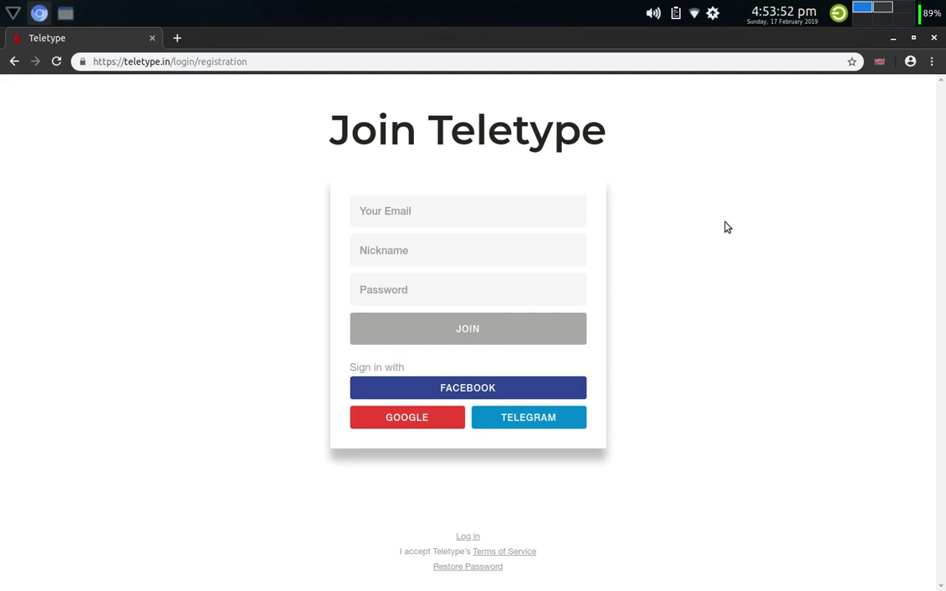
# Return to the Teletype home page and scroll down to the 'Publishing for everyone.' section.
pyautogui.click(18, 62)
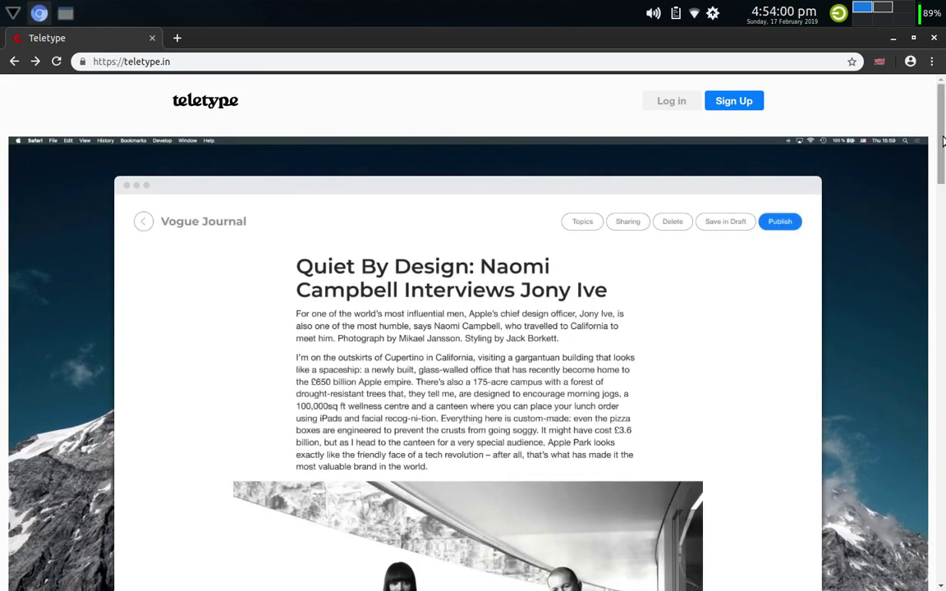
pyautogui.scroll(-6, 942, 164)
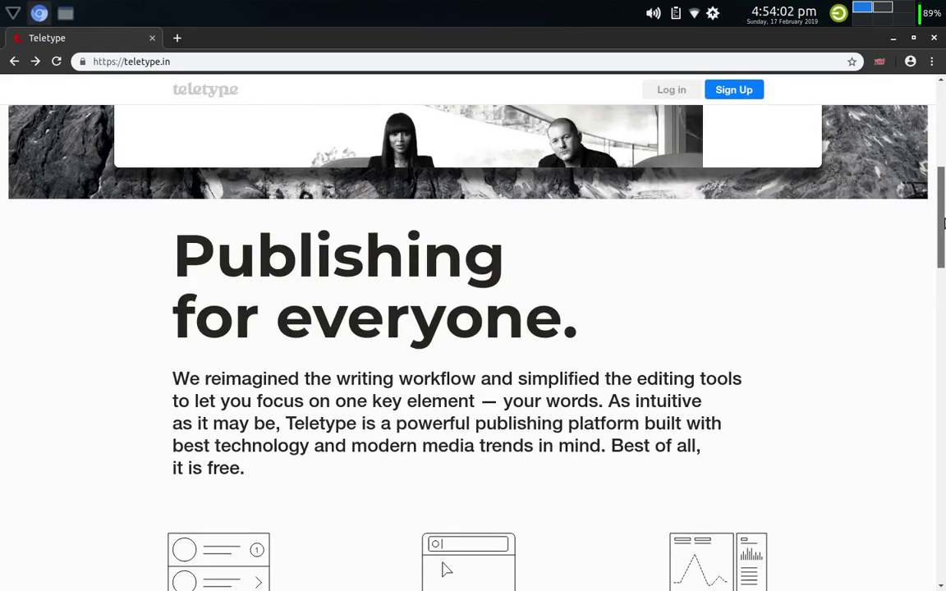
pyautogui.moveTo(943, 224); pyautogui.dragTo(944, 246)
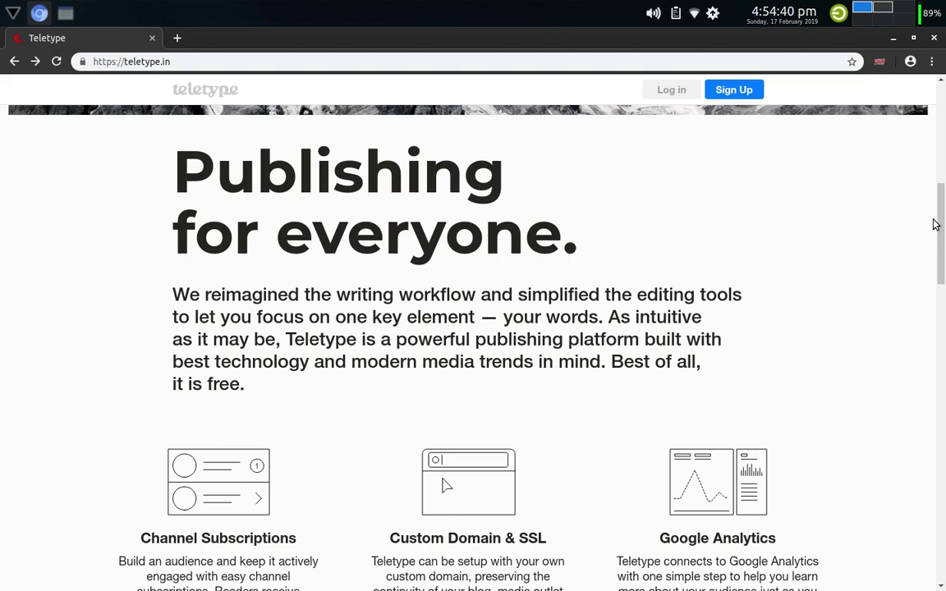
# Scroll the home page down to the Channel Subscriptions, Comments and Sharing Preferences features.
pyautogui.moveTo(941, 229); pyautogui.dragTo(942, 283)
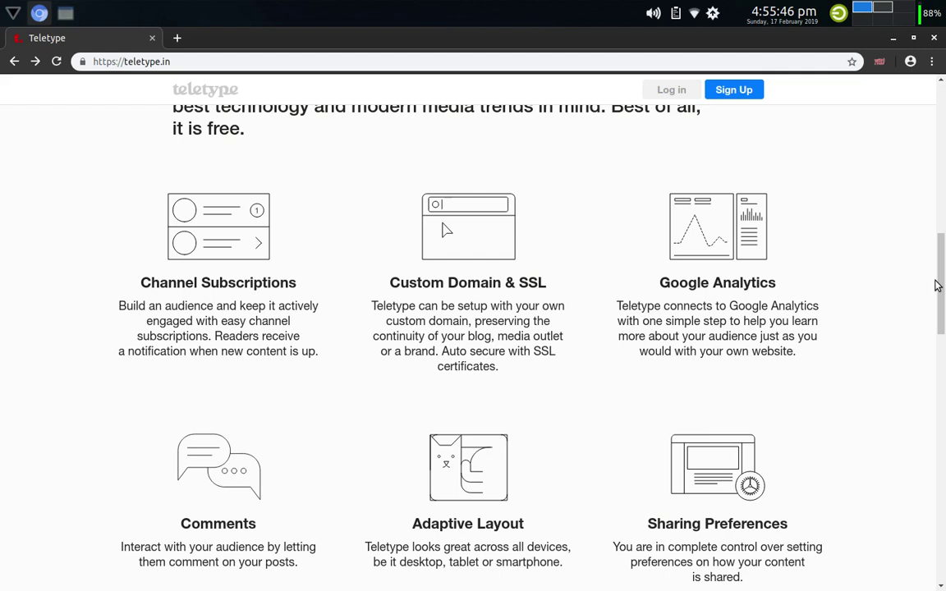
# Scroll further down to the Multi Channels, Teamwork and Notification Center features.
pyautogui.moveTo(940, 285); pyautogui.dragTo(943, 335)
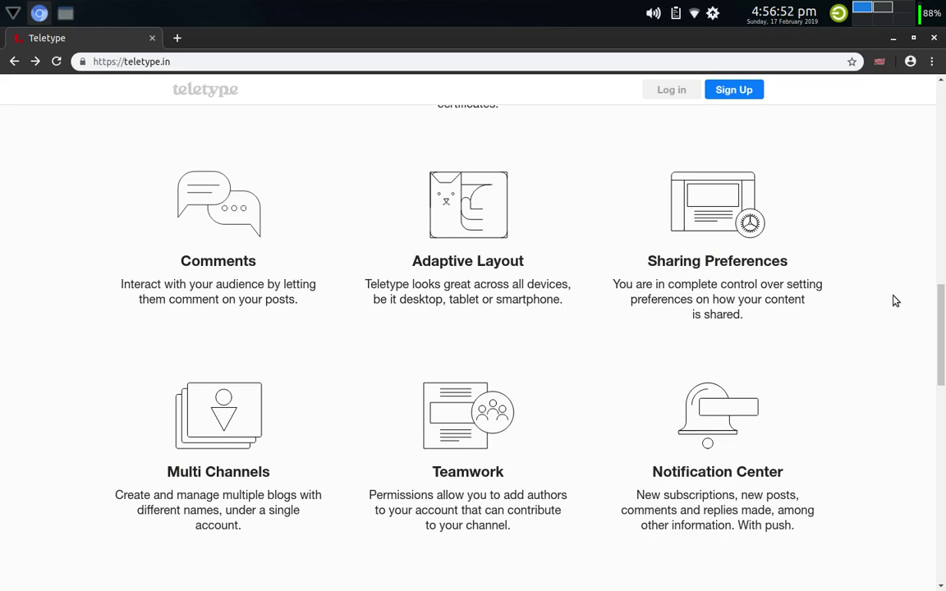
# Scroll down to the Drafts, Categories and Instant View features.
pyautogui.scroll(-2, 943, 316)
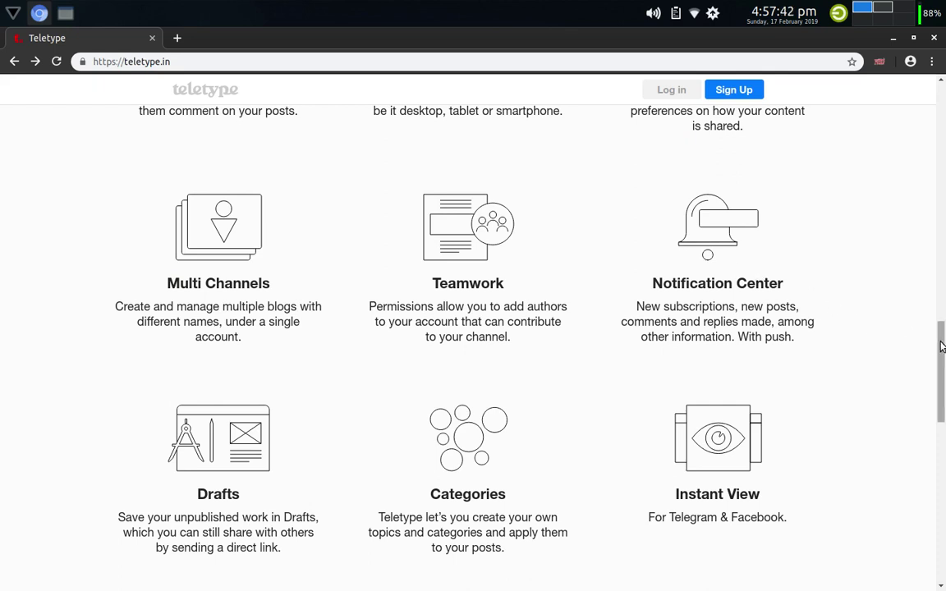
# Scroll through the landing page, then switch to Workspace 2's Firefox and open a new Quick Dial tab.
pyautogui.moveTo(941, 346); pyautogui.dragTo(921, 393)
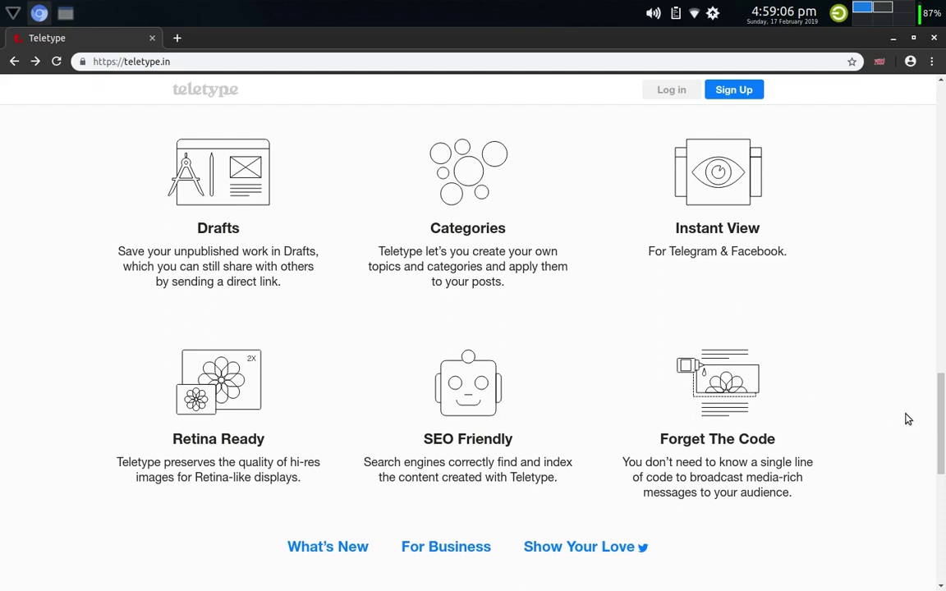
pyautogui.moveTo(942, 420); pyautogui.dragTo(943, 451)
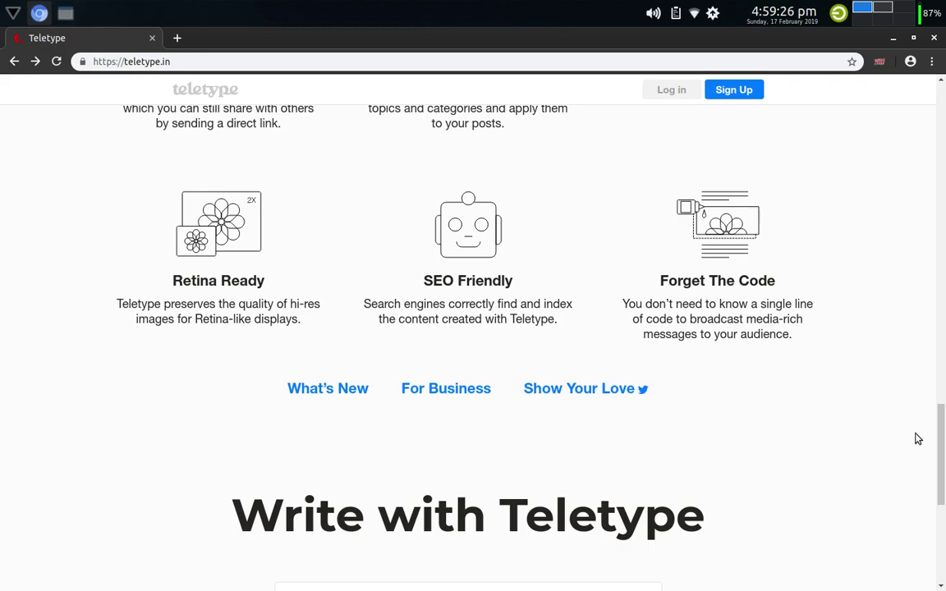
pyautogui.moveTo(937, 440); pyautogui.dragTo(942, 187)
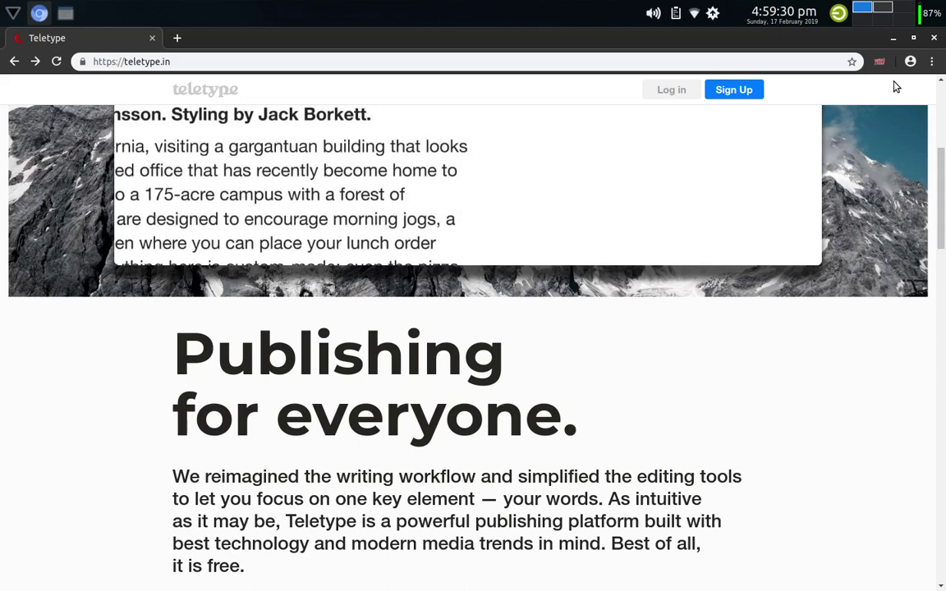
pyautogui.click(882, 10)
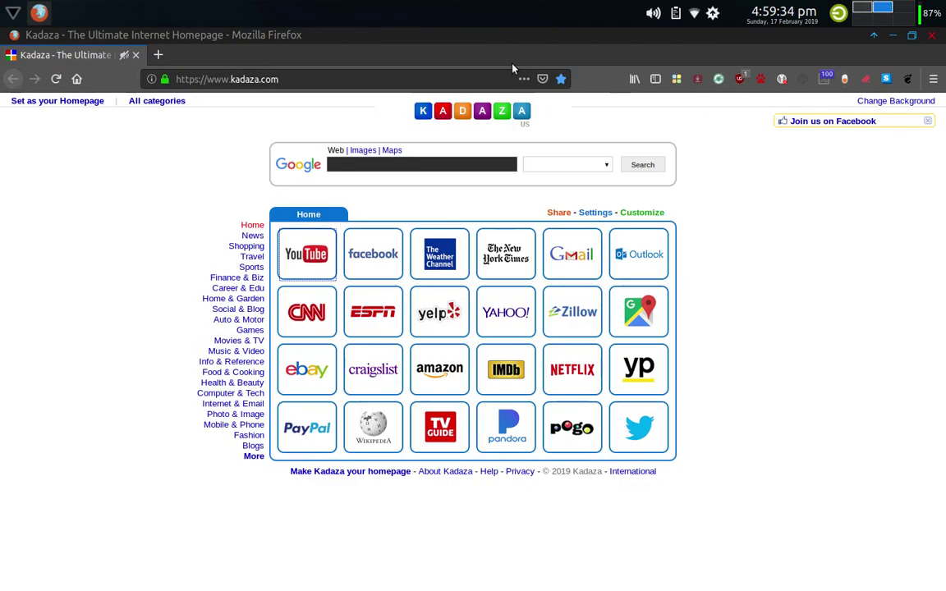
pyautogui.click(160, 55)
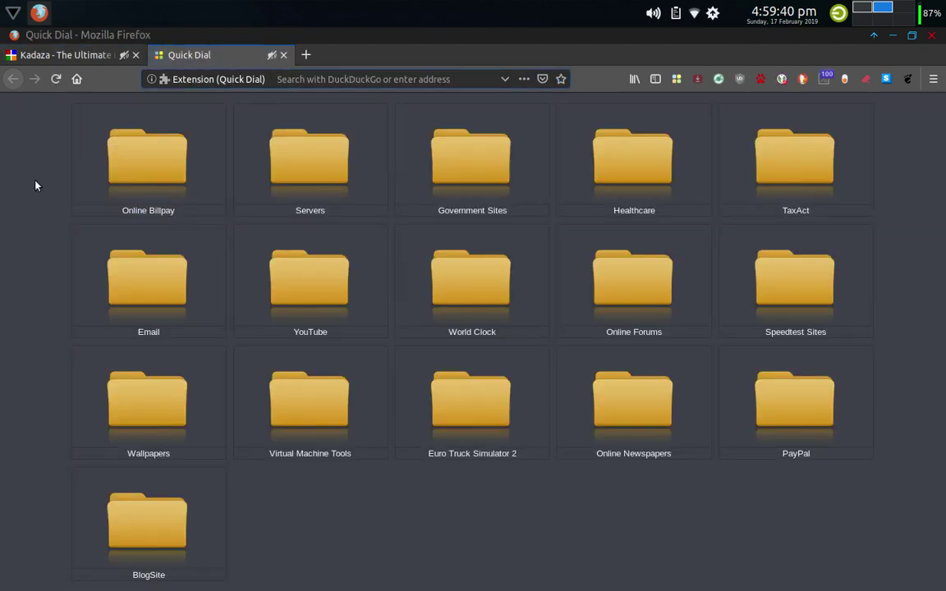
# Load teletype.in/ in the new Firefox tab to reach the datapioneer blog channel.
pyautogui.write('teletype.in/')
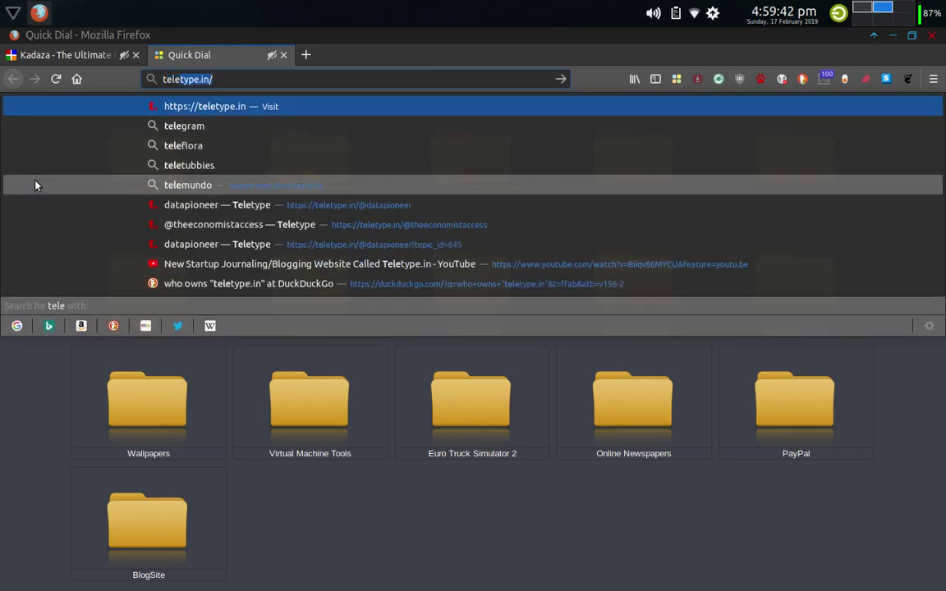
pyautogui.press('Return')
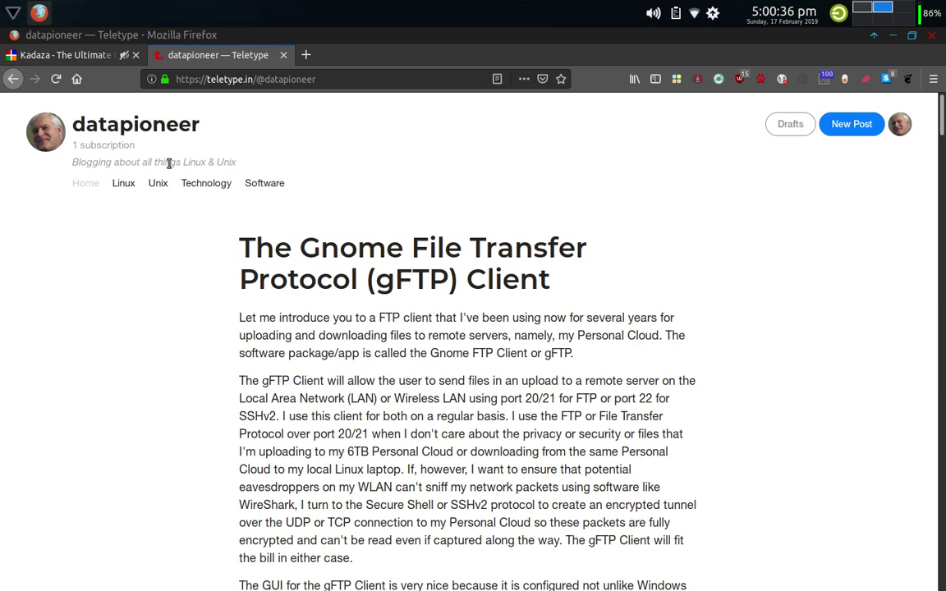
# Open the datapioneer channel's Linux topic, led by 'Reviewing Arch Linux Xfce4 DE'.
pyautogui.click(123, 184)
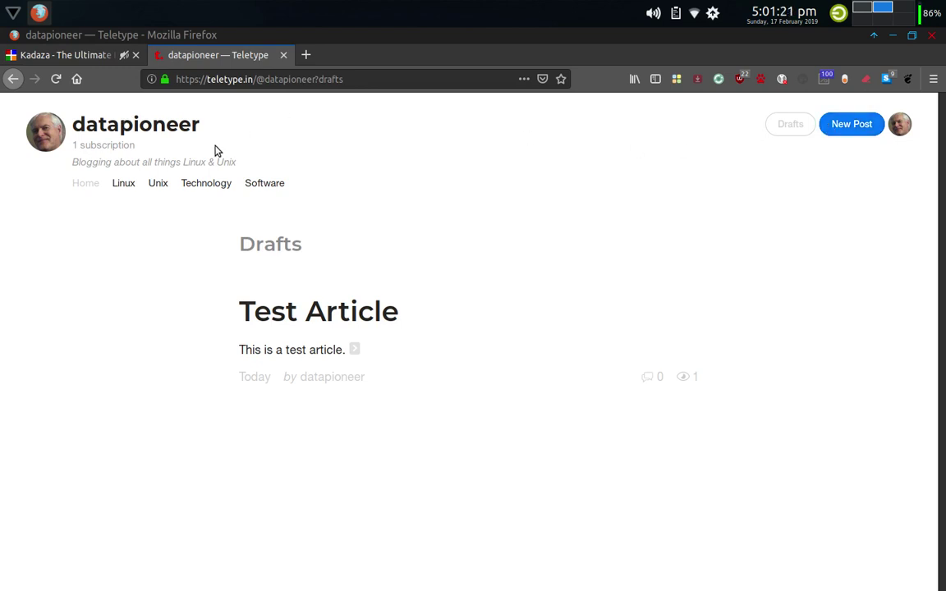
pyautogui.click(124, 183)
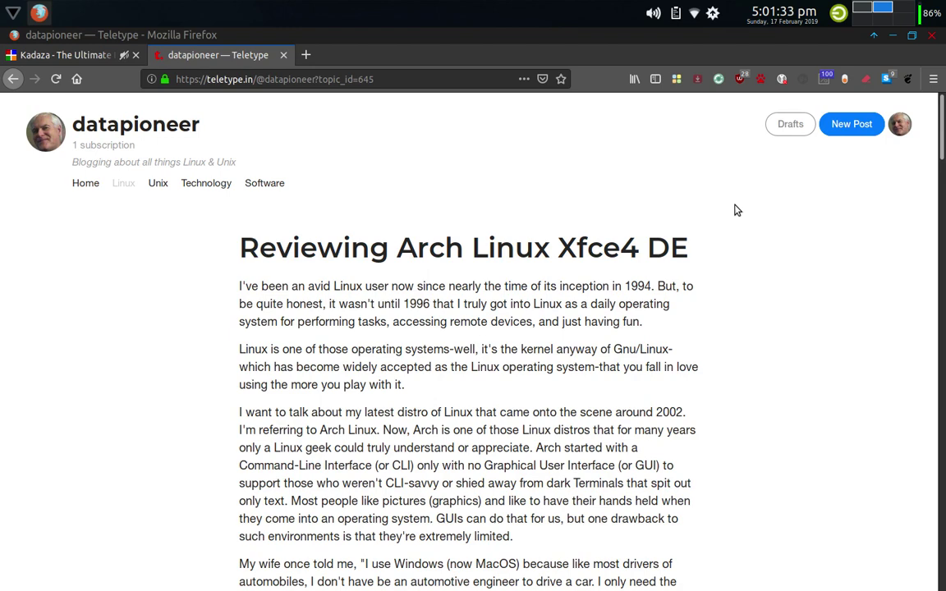
# Open the Software topic and scroll the gFTP post down to its embedded YouTube video.
pyautogui.click(260, 183)
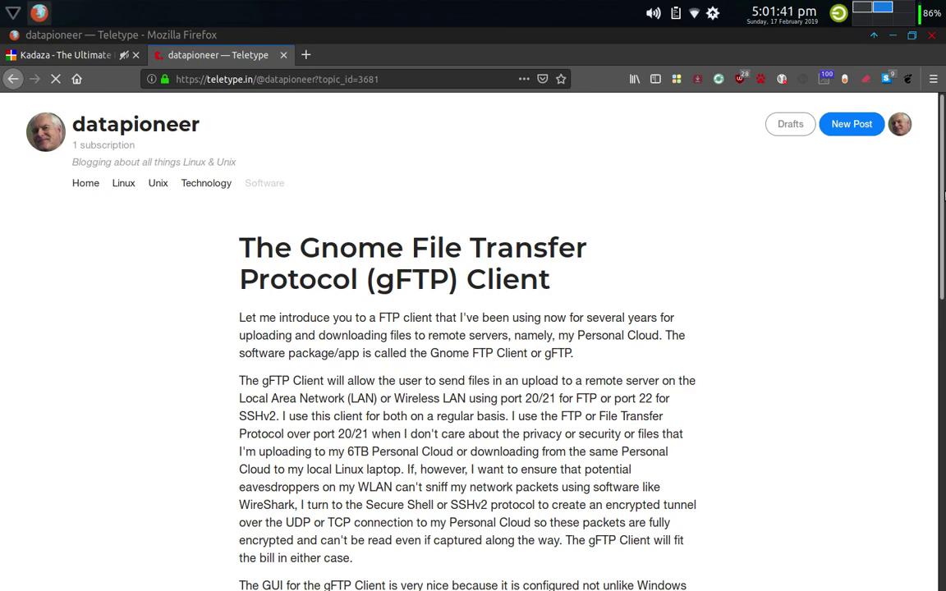
pyautogui.scroll(-2, 543, 234)
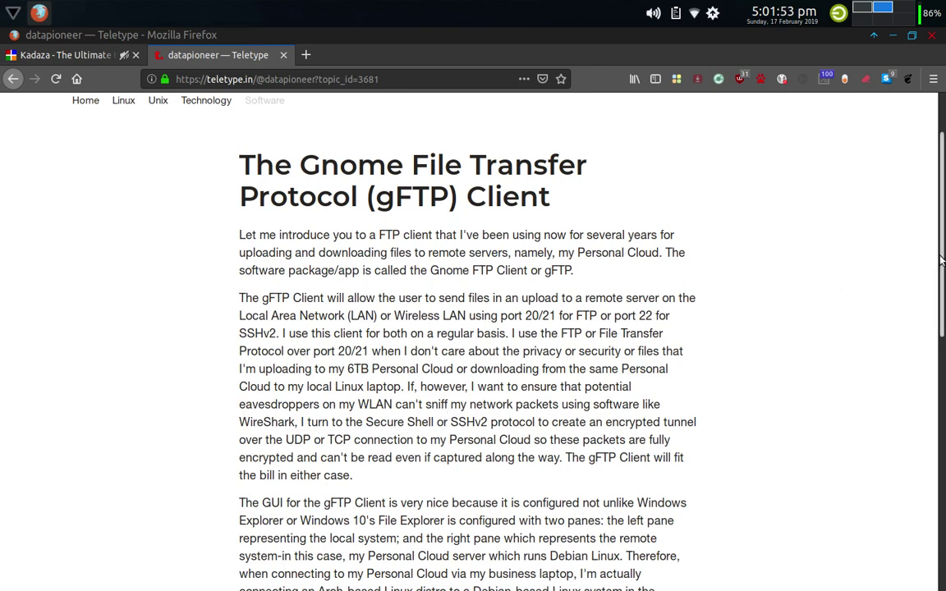
pyautogui.moveTo(942, 262); pyautogui.dragTo(943, 502)
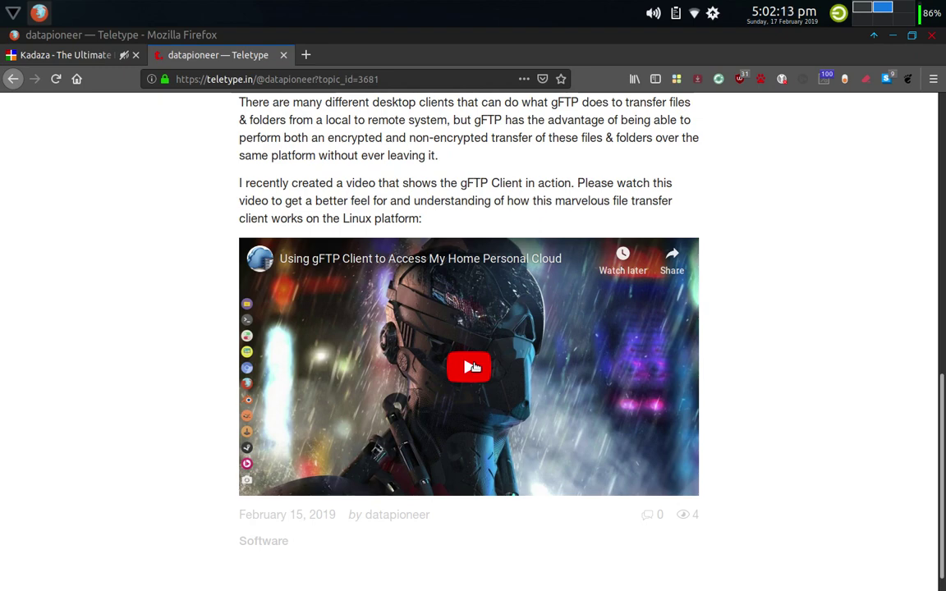
# Play the gFTP video to 0:08, view it fullscreen, then exit and scroll back to the article top.
pyautogui.click(474, 367)
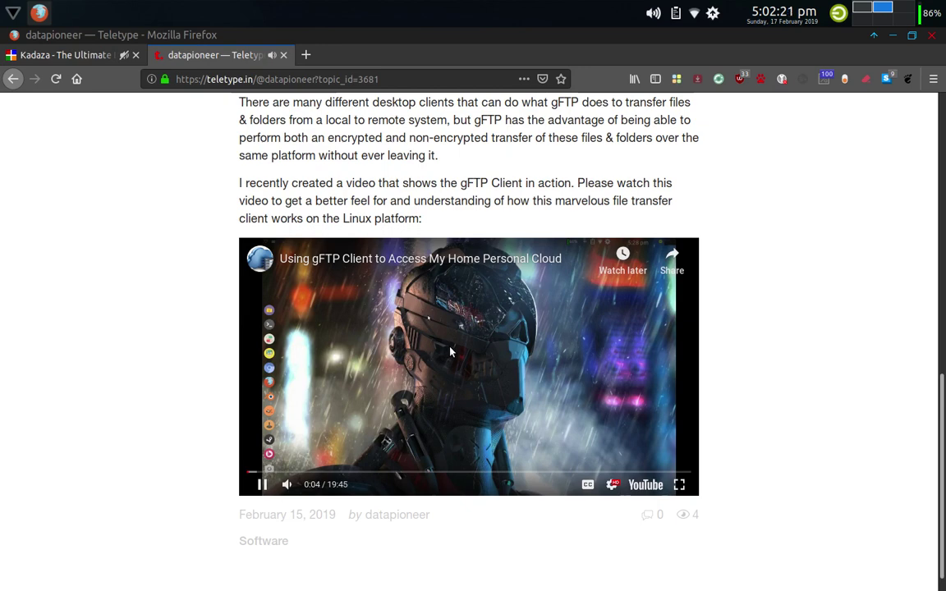
pyautogui.click(525, 375)
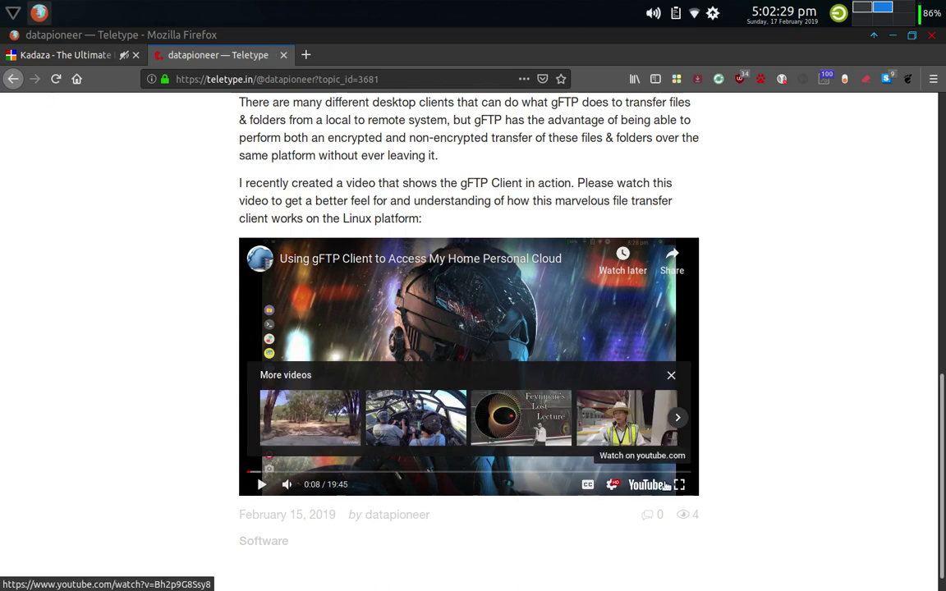
pyautogui.click(679, 484)
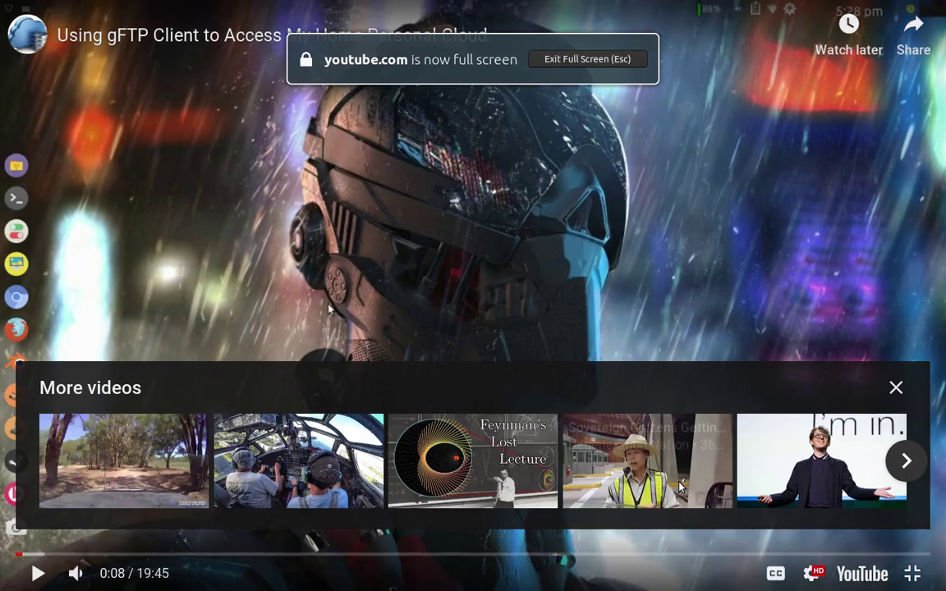
pyautogui.click(896, 389)
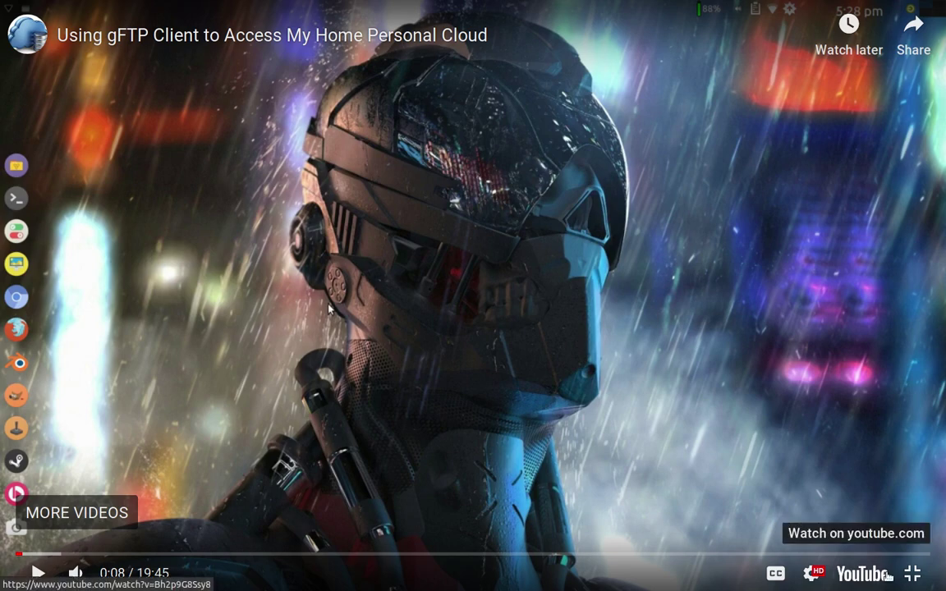
pyautogui.click(911, 574)
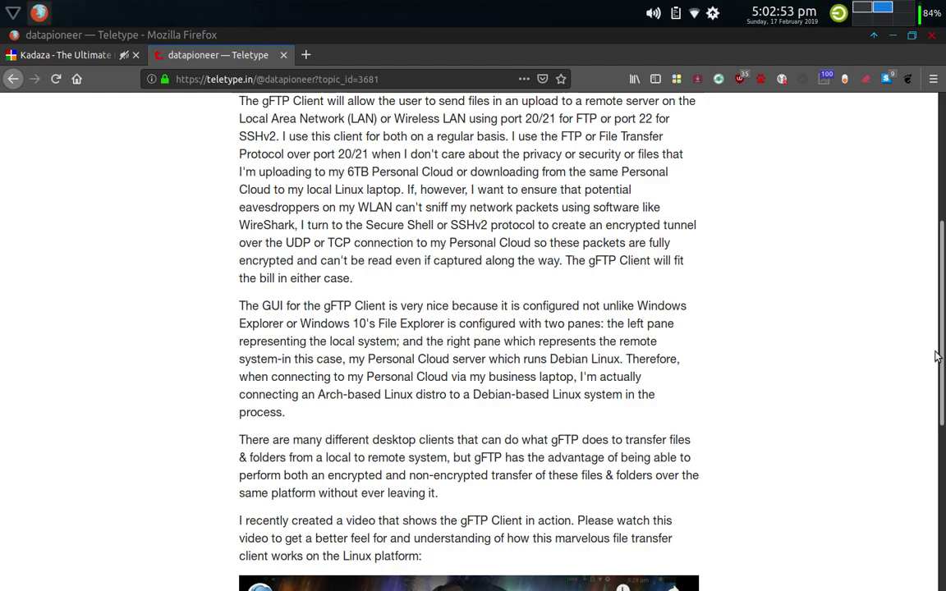
pyautogui.moveTo(942, 353); pyautogui.dragTo(944, 207)
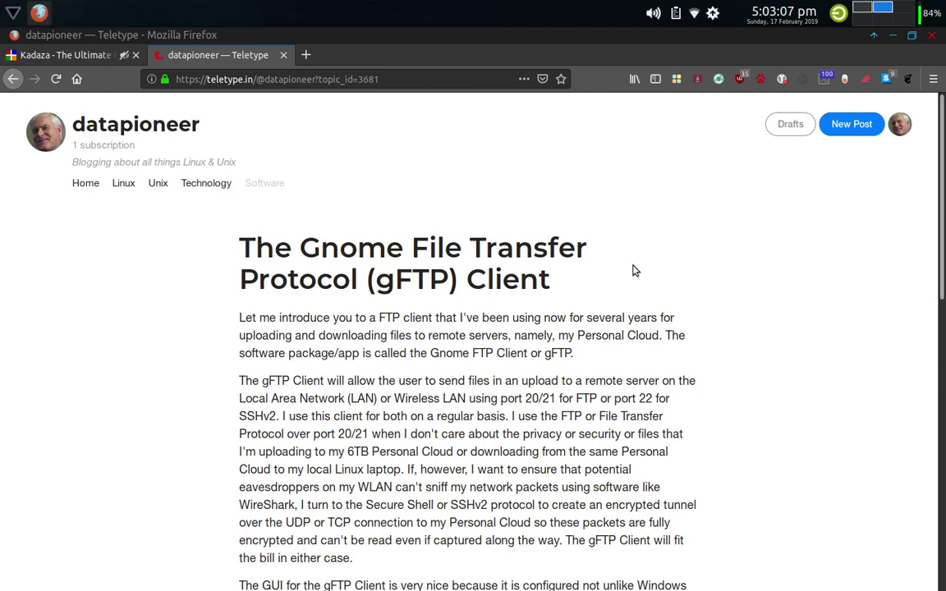
# Start a blank new story and scroll through the block types in its insert menu.
pyautogui.click(848, 131)
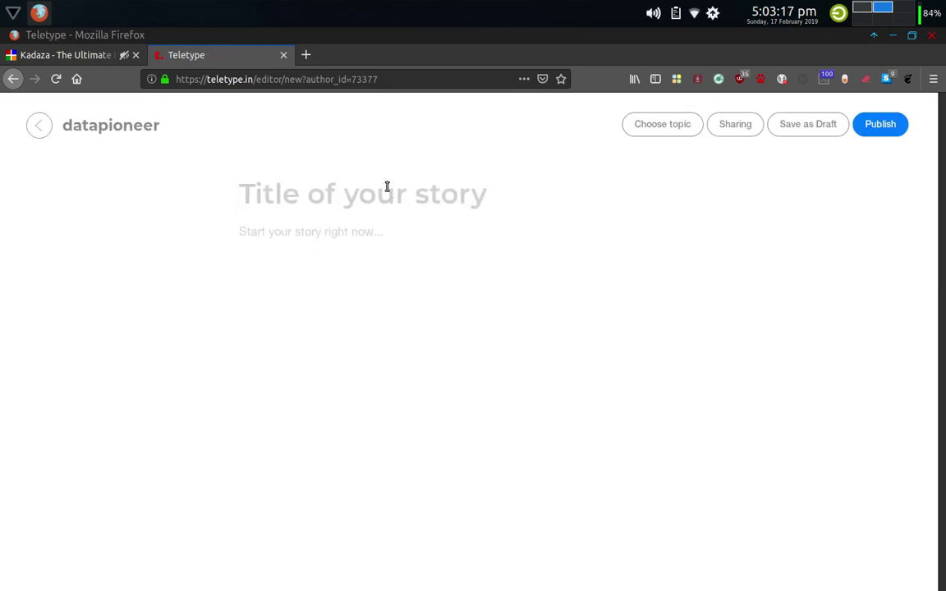
pyautogui.click(472, 193)
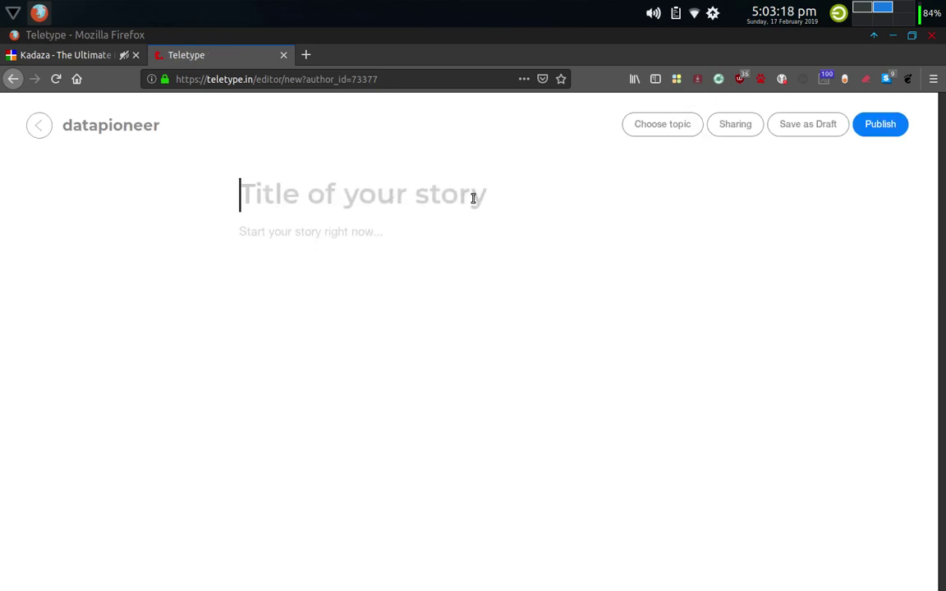
pyautogui.click(344, 226)
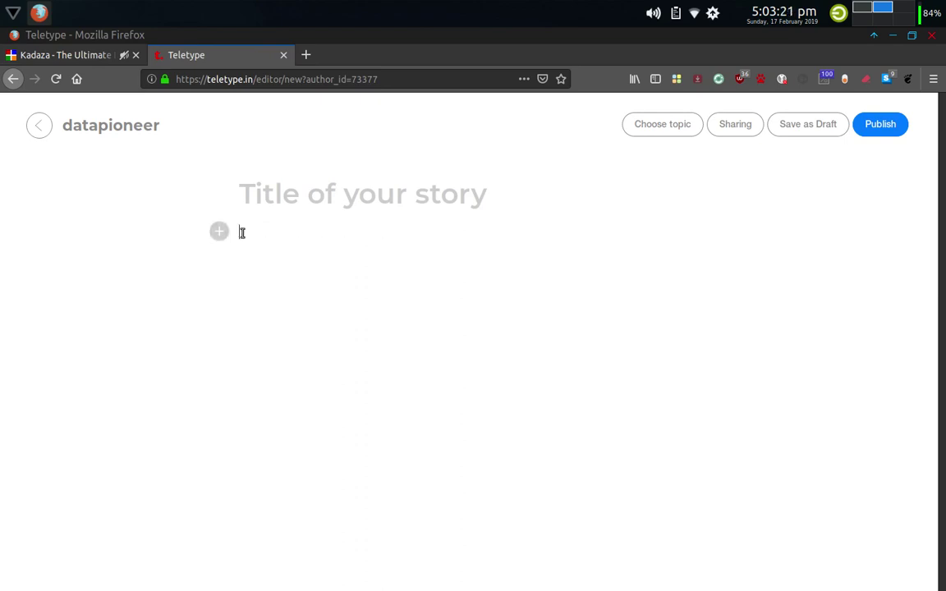
pyautogui.click(220, 239)
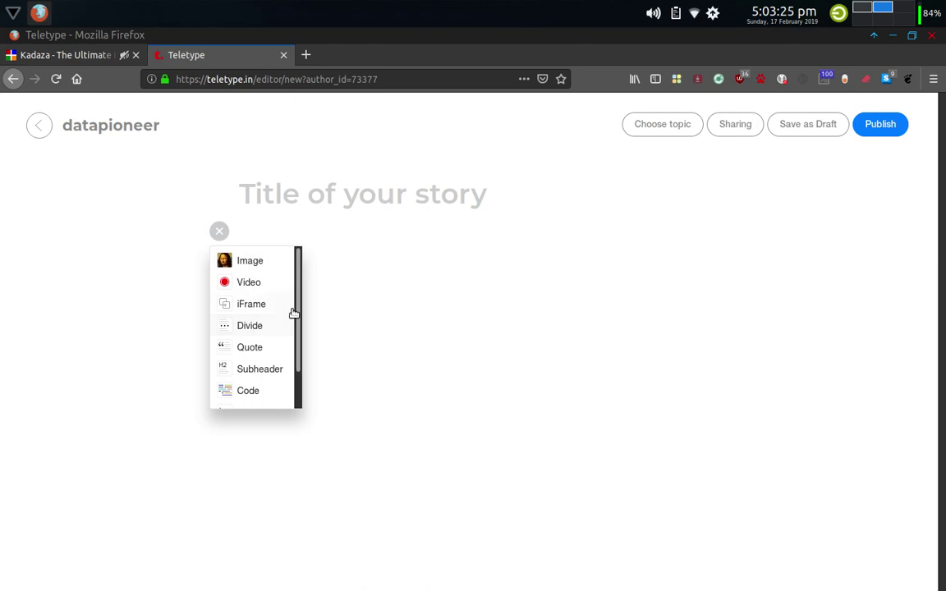
pyautogui.moveTo(296, 311); pyautogui.dragTo(297, 365)
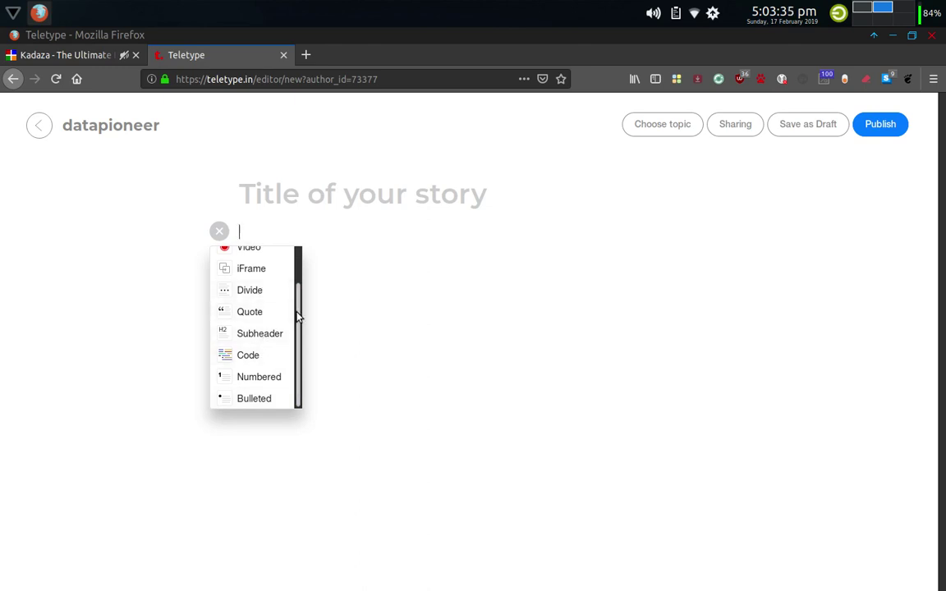
pyautogui.moveTo(296, 314); pyautogui.dragTo(298, 255)
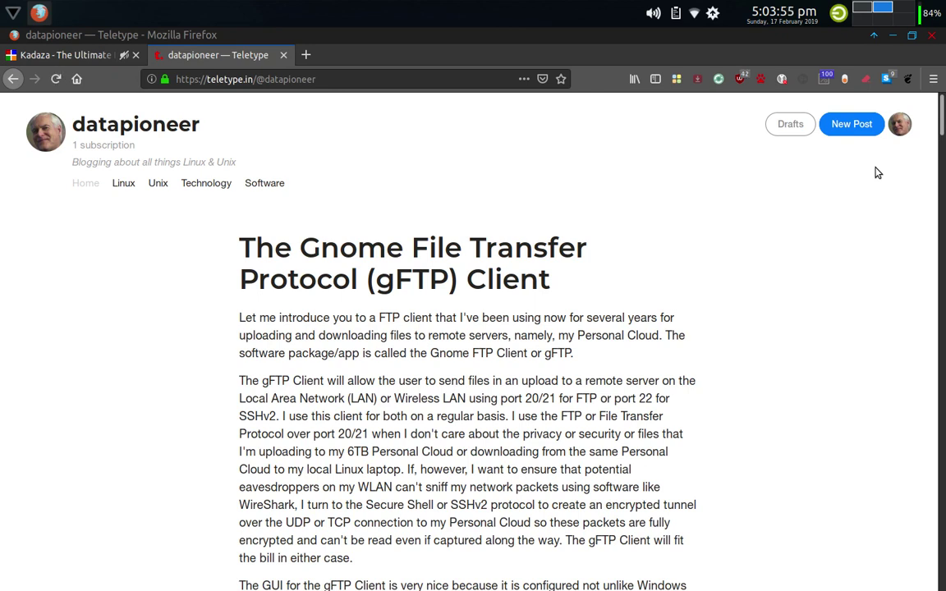
# Show the datapioneer notifications, then bring up the channel settings Overview.
pyautogui.click(899, 128)
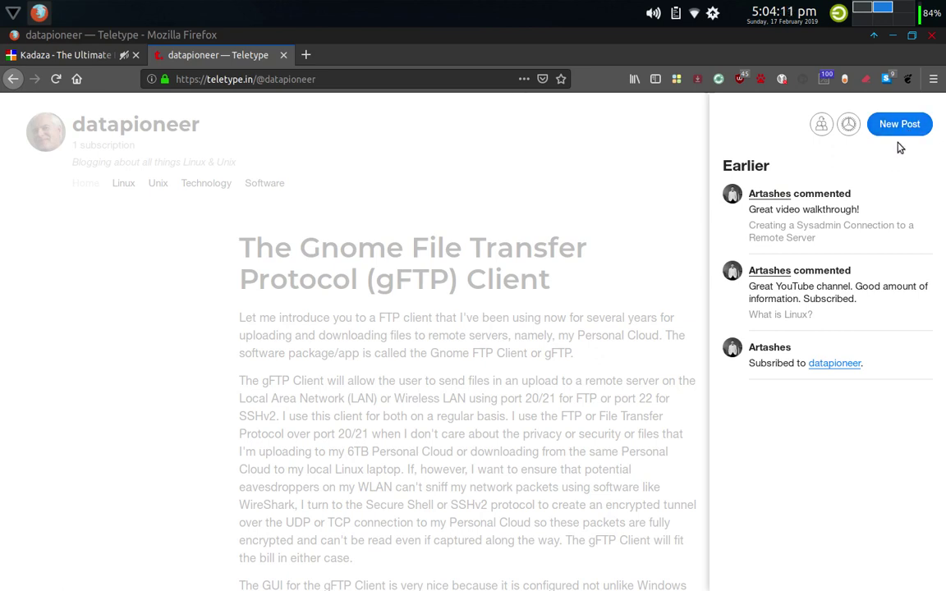
pyautogui.click(852, 125)
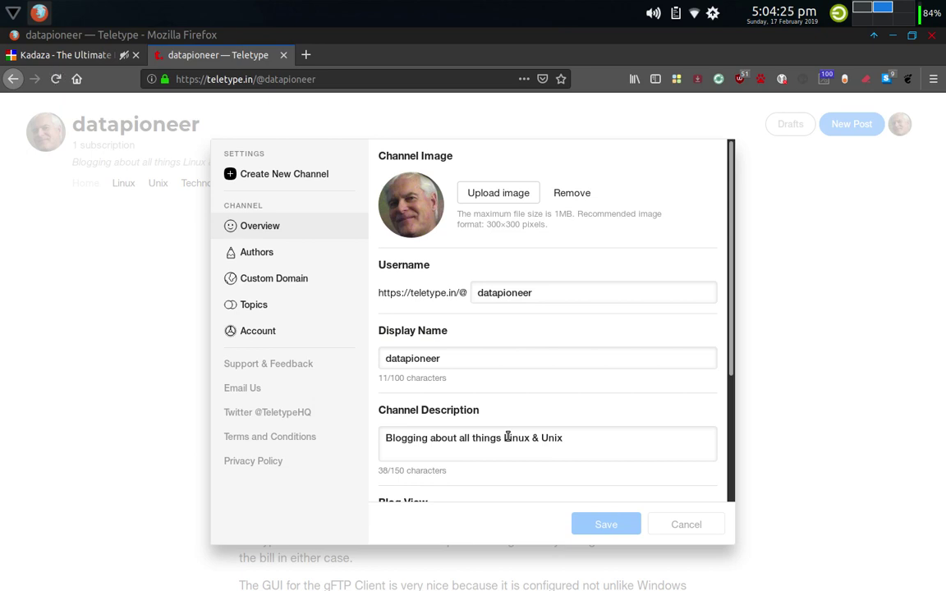
# Show the Authors page listing datapioneer as the sole Admin.
pyautogui.click(256, 253)
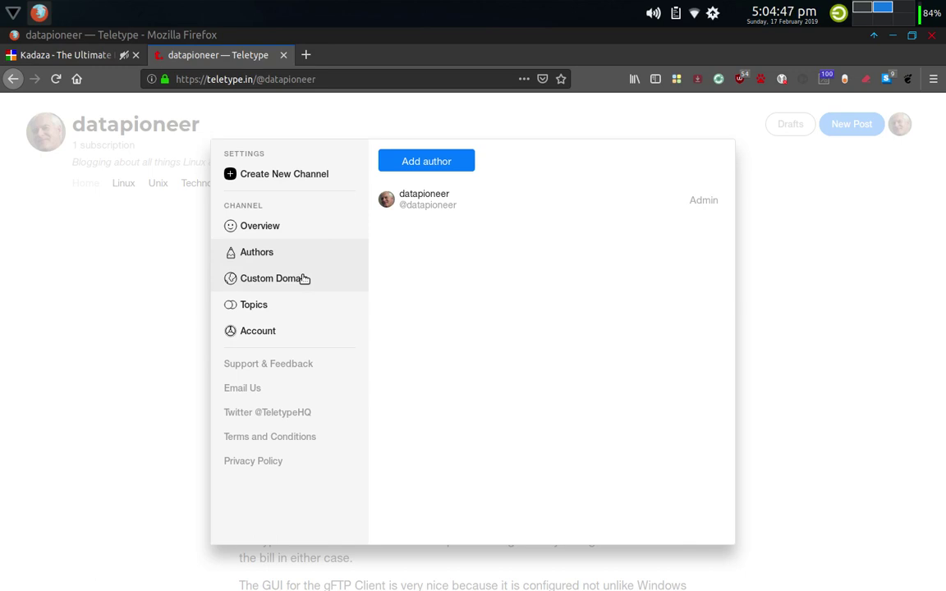
# Check the Custom Domain page, then the Topics page listing Linux, Unix, Technology and Software.
pyautogui.click(303, 280)
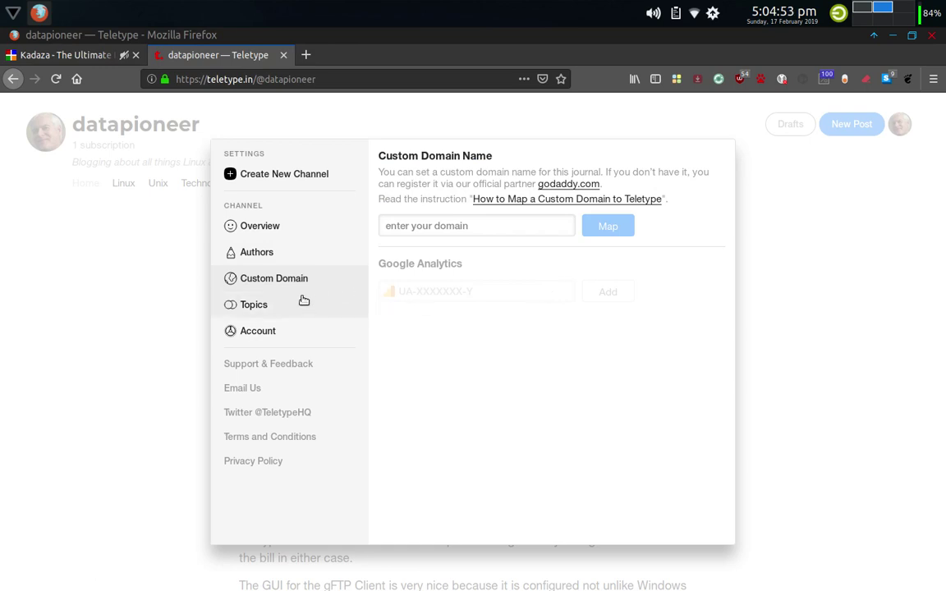
pyautogui.click(274, 305)
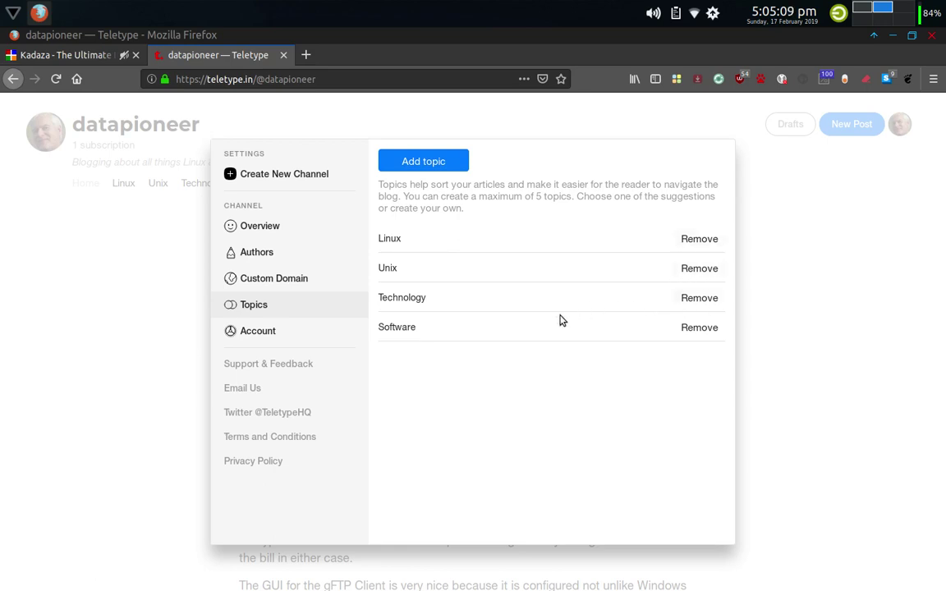
# Look over the Account settings, then sign out of the datapioneer channel.
pyautogui.click(268, 332)
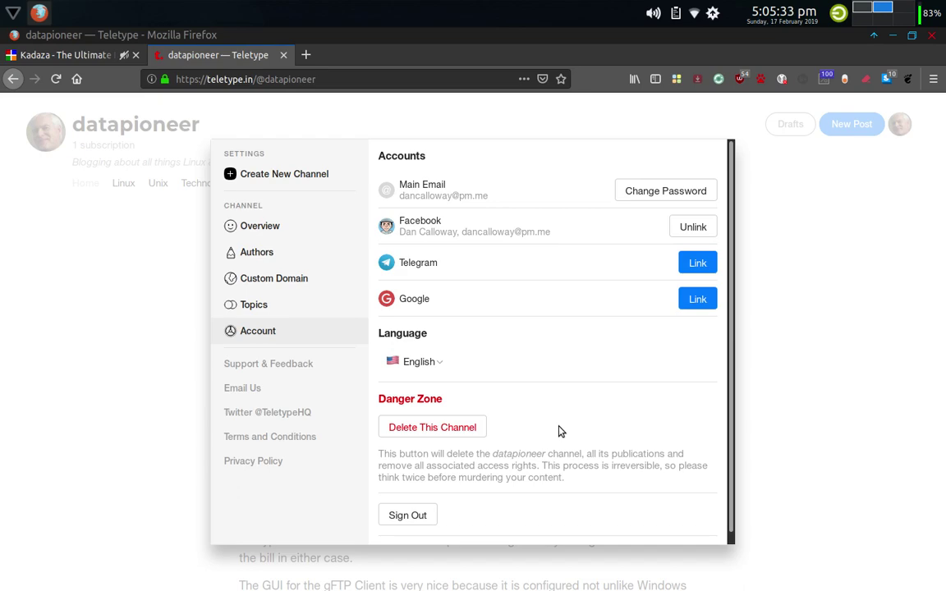
pyautogui.click(407, 516)
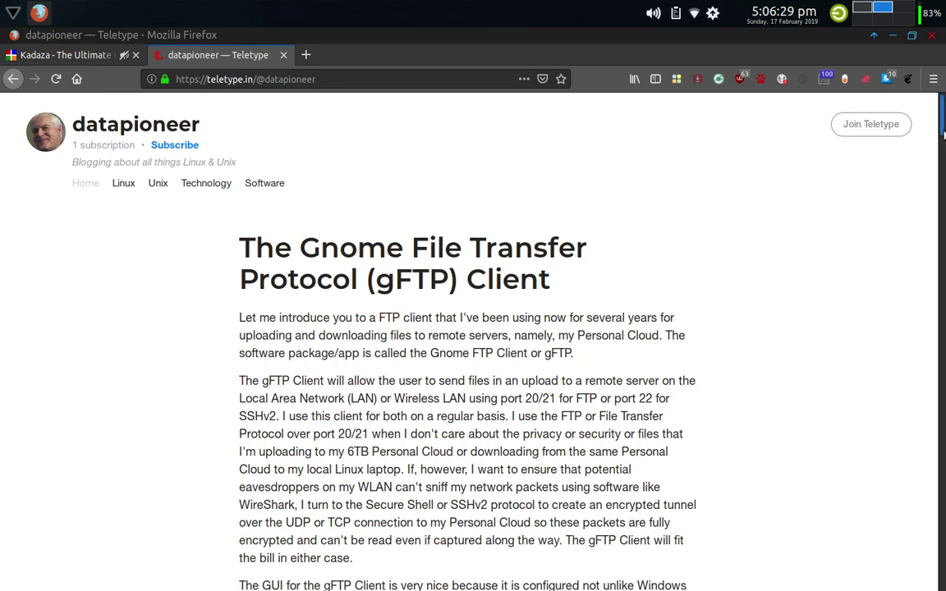
# Scroll down and back up the public datapioneer channel page to inspect the visitor view.
pyautogui.scroll(-3, 942, 131)
pyautogui.scroll(3, 943, 129)
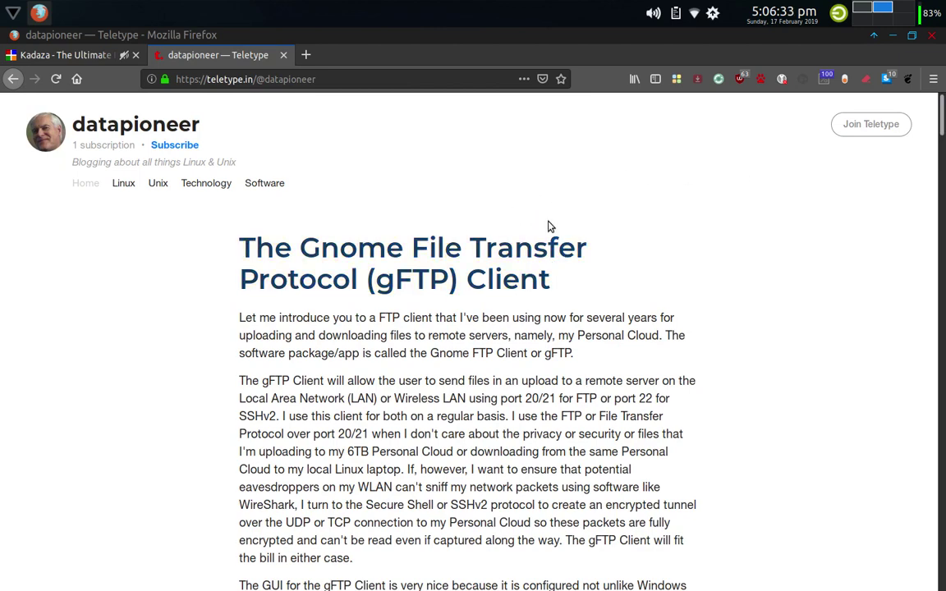
# Open the gFTP Client post as a visitor, then bring up SimpleScreenRecorder on the other workspace.
pyautogui.click(525, 250)
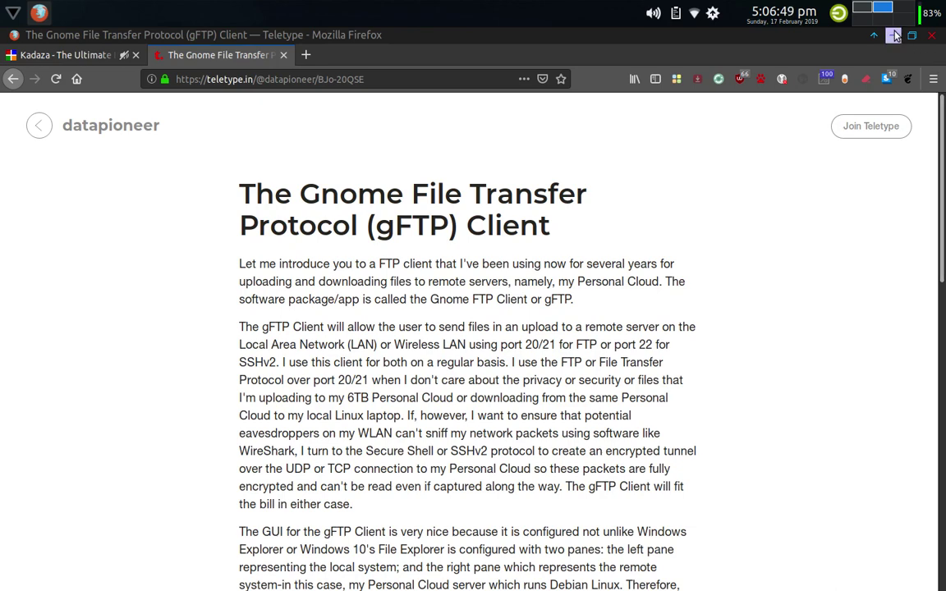
pyautogui.click(863, 10)
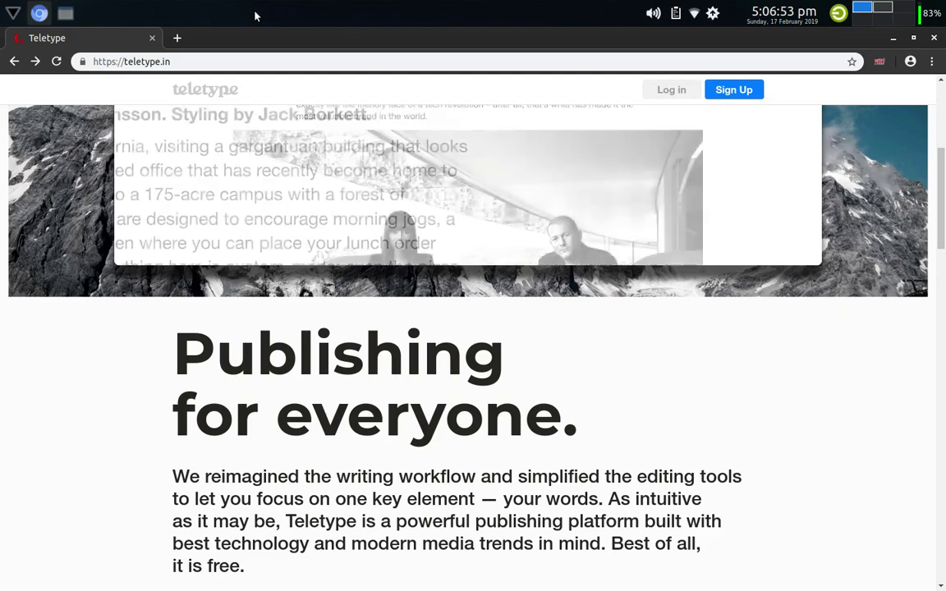
pyautogui.click(66, 13)
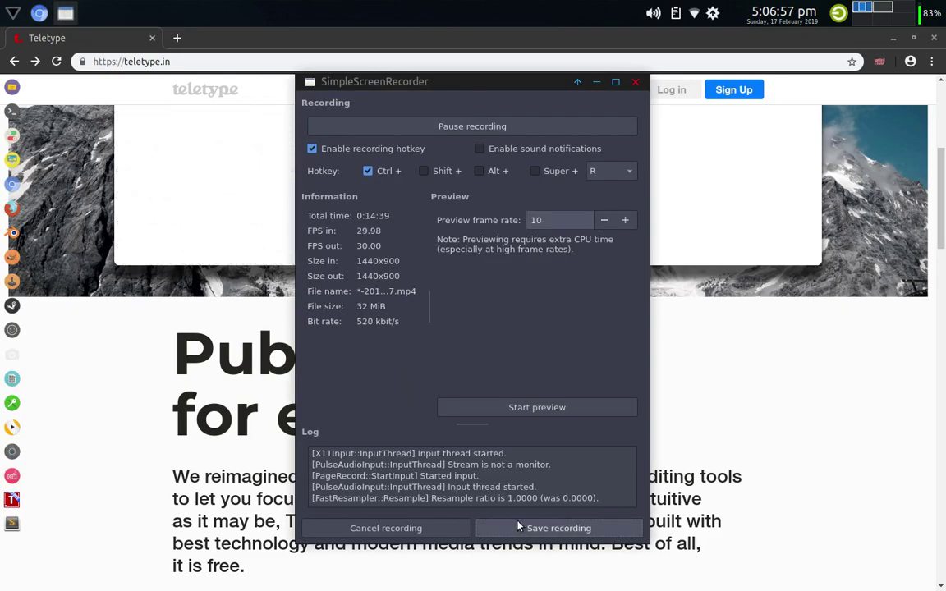